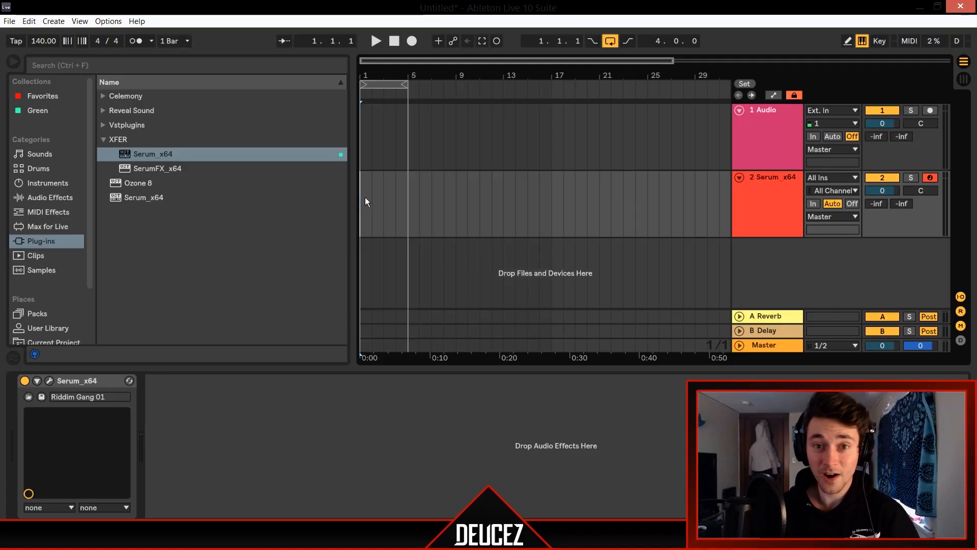
# Open the Serum editor for the Riddim Gang 01 patch, reposition its window and audition a note.
pyautogui.click(50, 381)
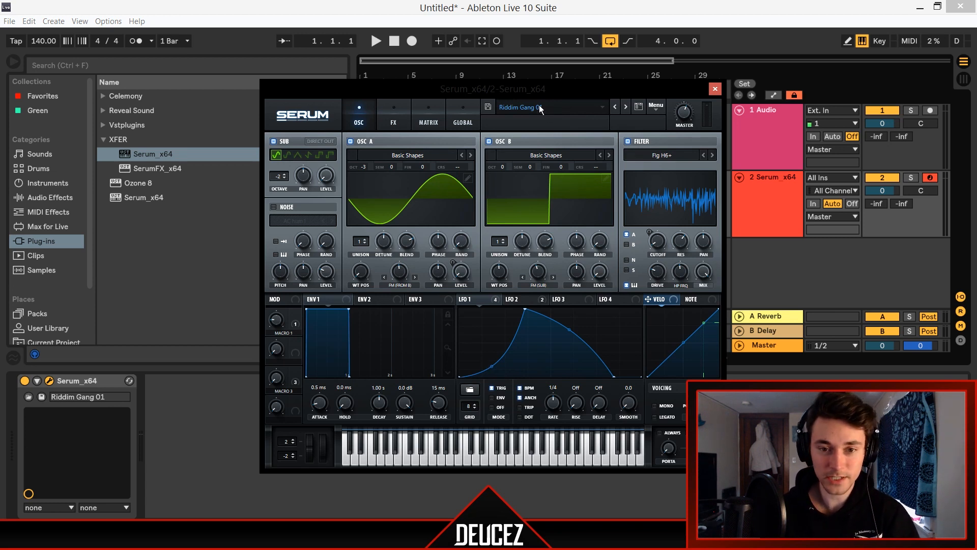
pyautogui.moveTo(532, 90)
pyautogui.mouseDown()
pyautogui.moveTo(461, 87)
pyautogui.moveTo(537, 103)
pyautogui.mouseUp()
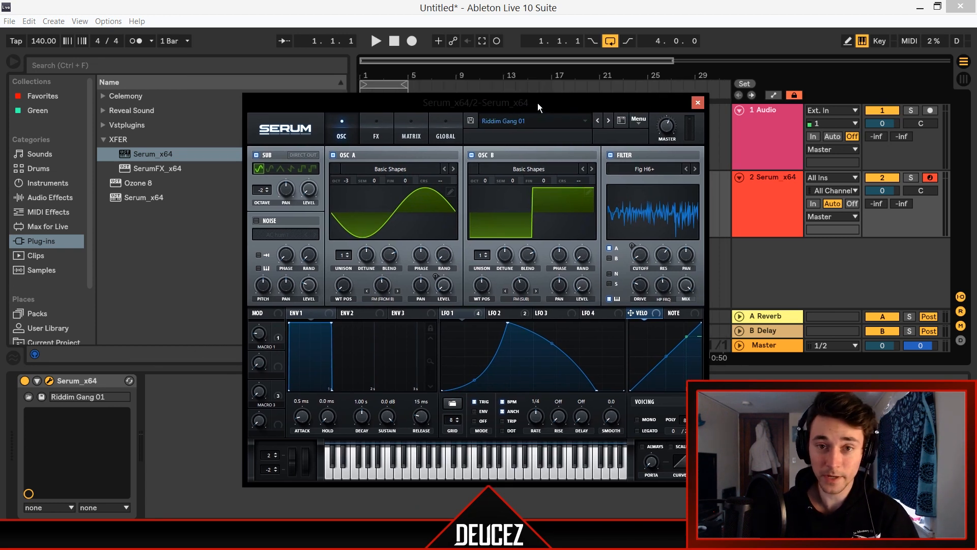
pyautogui.press('e')
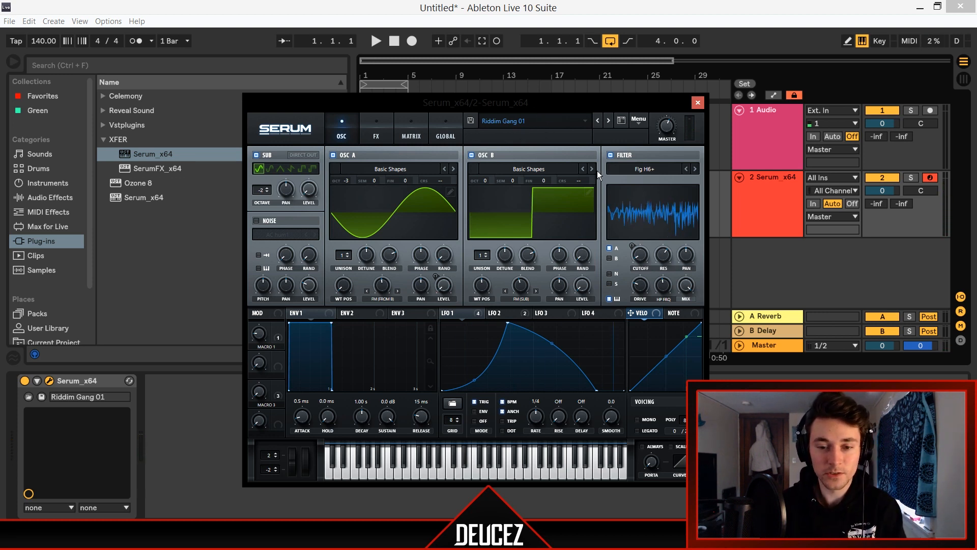
# Turn off the patch's distortion, compressor, flanger, phaser, EQ, filter and hyper/dimension effects.
pyautogui.click(368, 122)
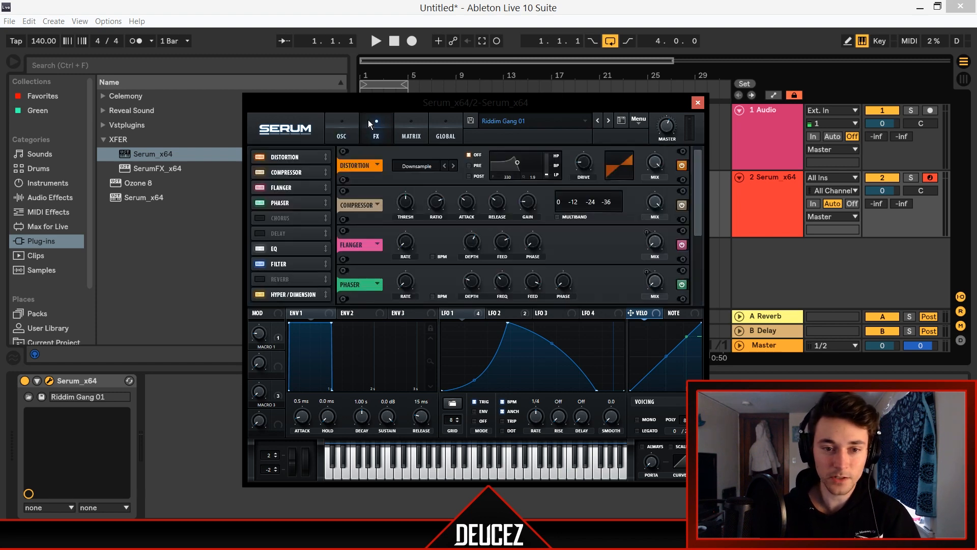
pyautogui.click(260, 157)
pyautogui.click(259, 172)
pyautogui.click(259, 188)
pyautogui.click(261, 202)
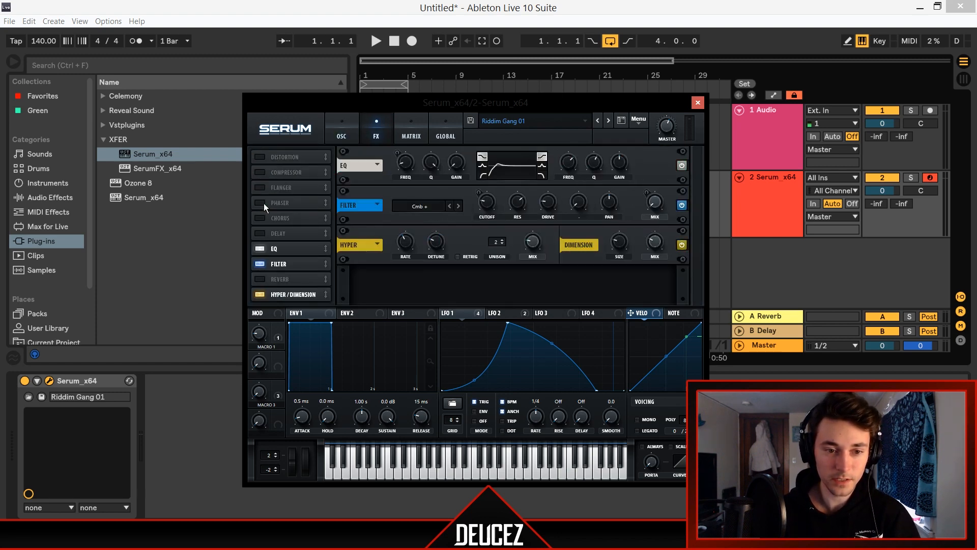
pyautogui.click(261, 248)
pyautogui.click(261, 263)
pyautogui.click(261, 294)
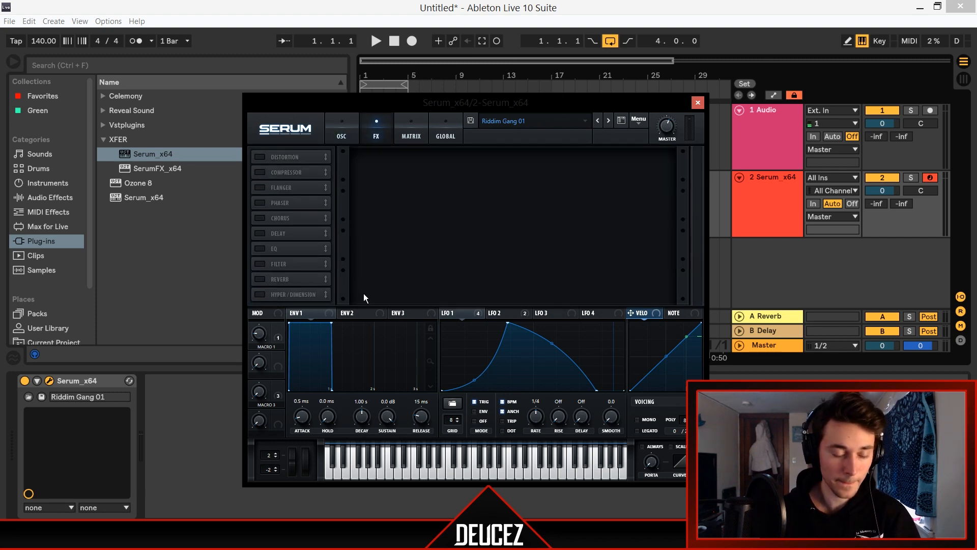
# Turn the Fig H6+ oscillator filter back on and assign LFO 3 to its cutoff.
pyautogui.click(353, 127)
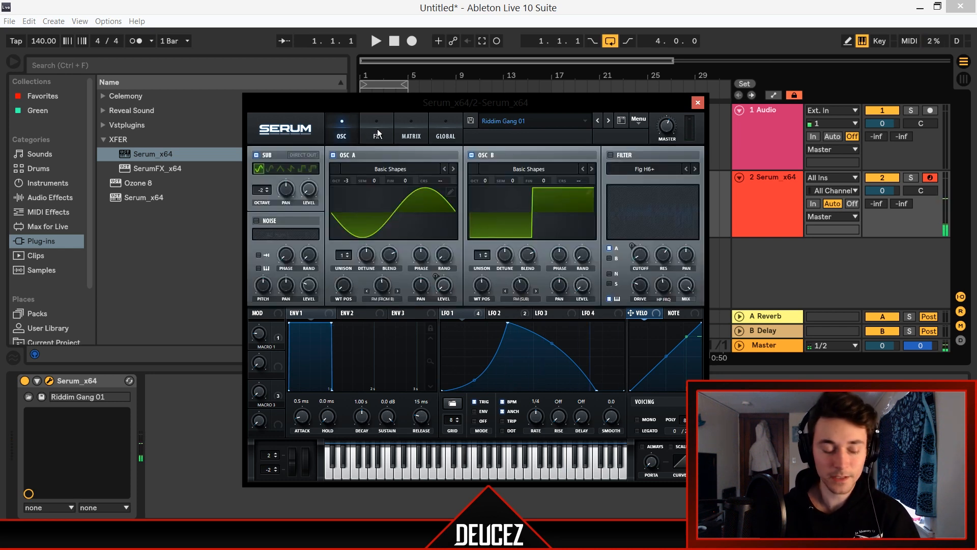
pyautogui.click(610, 155)
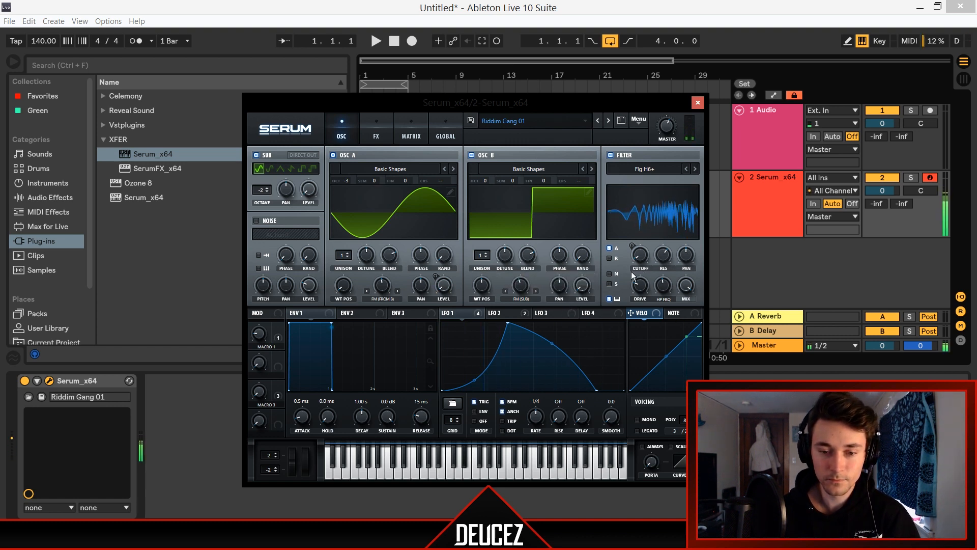
pyautogui.click(515, 315)
pyautogui.rightClick(512, 317)
pyautogui.click(574, 356)
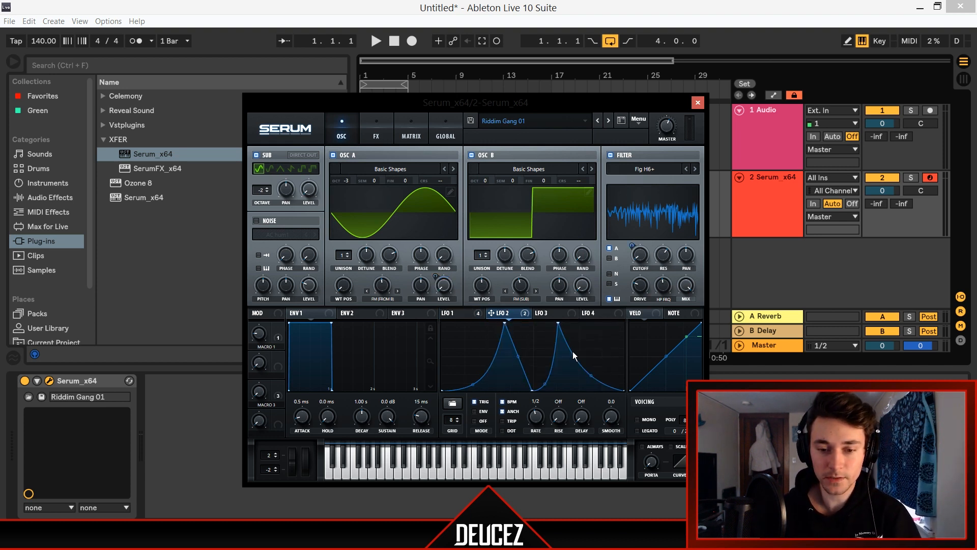
pyautogui.click(556, 315)
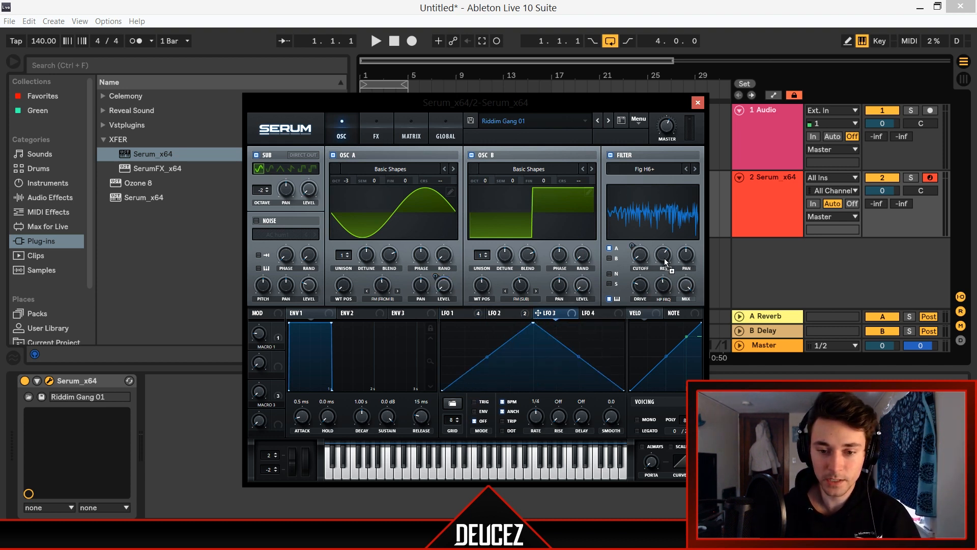
pyautogui.rightClick(632, 247)
pyautogui.click(634, 261)
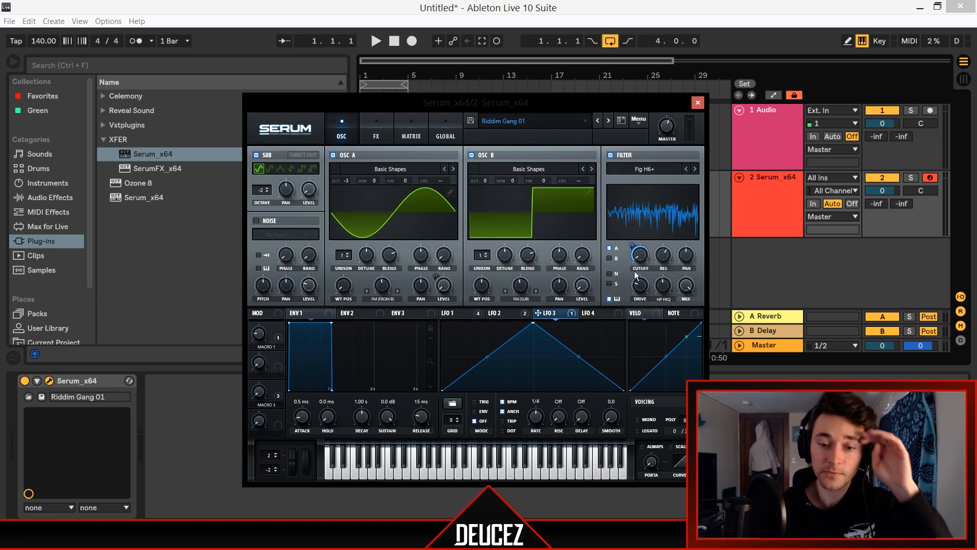
# Set LFO 3's rate to 1/2 and adjust its modulation amount on the filter cutoff.
pyautogui.click(455, 313)
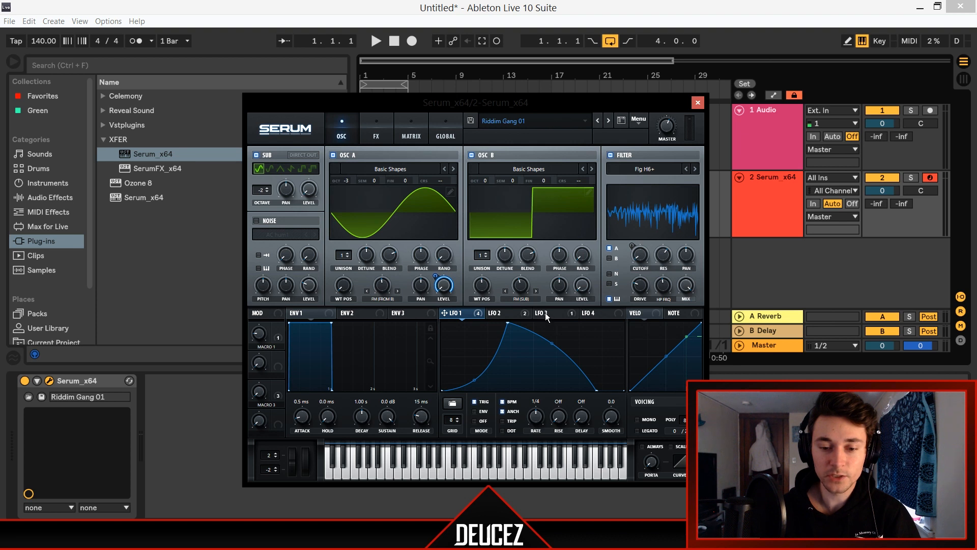
pyautogui.click(546, 314)
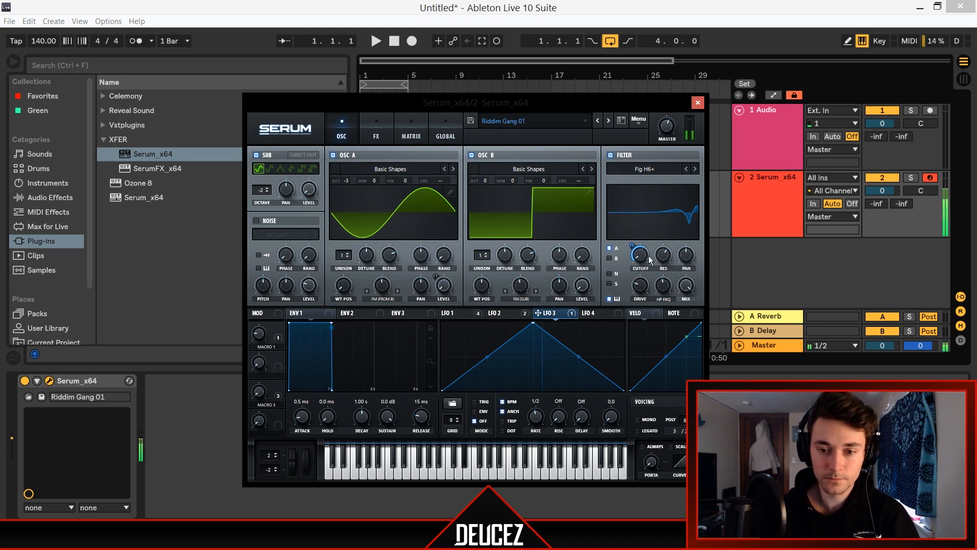
pyautogui.moveTo(632, 243)
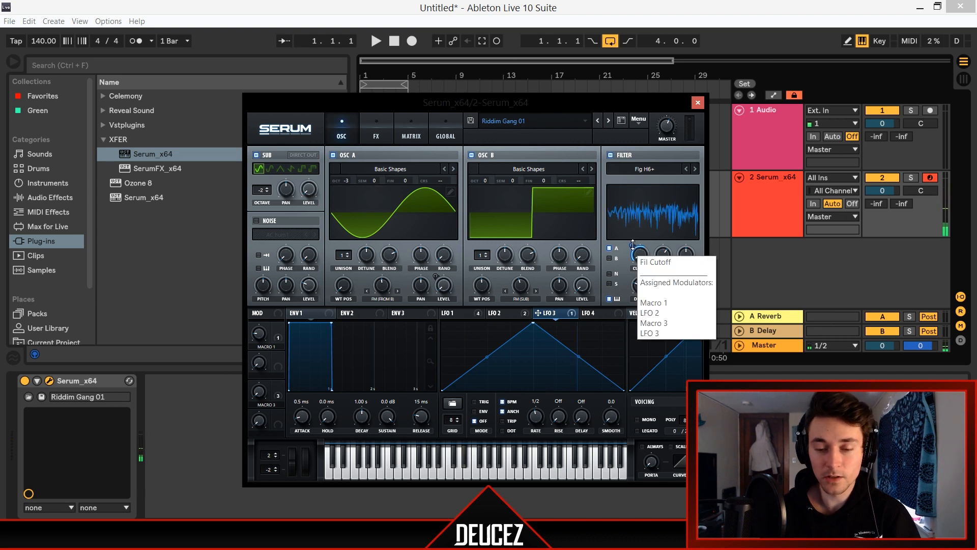
pyautogui.click(633, 245)
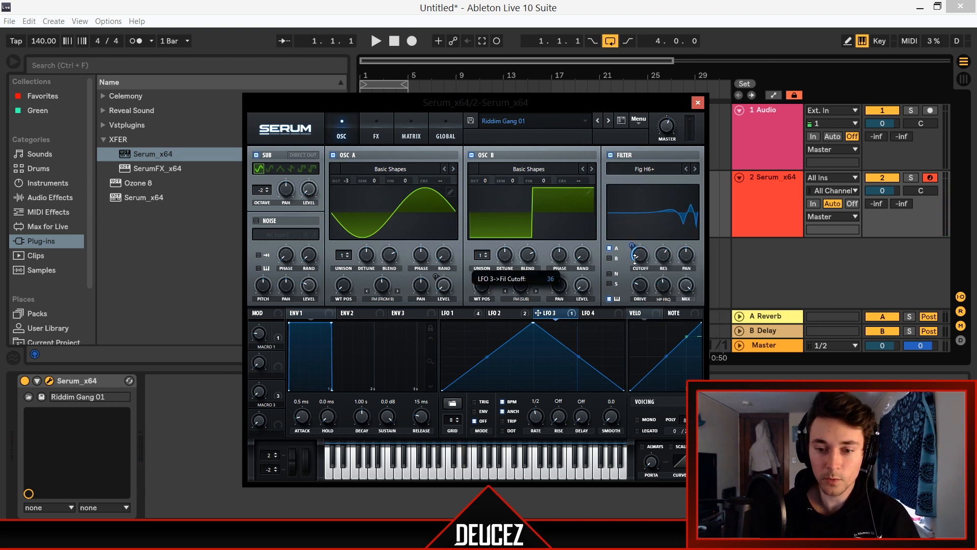
pyautogui.moveTo(635, 258); pyautogui.dragTo(641, 279)
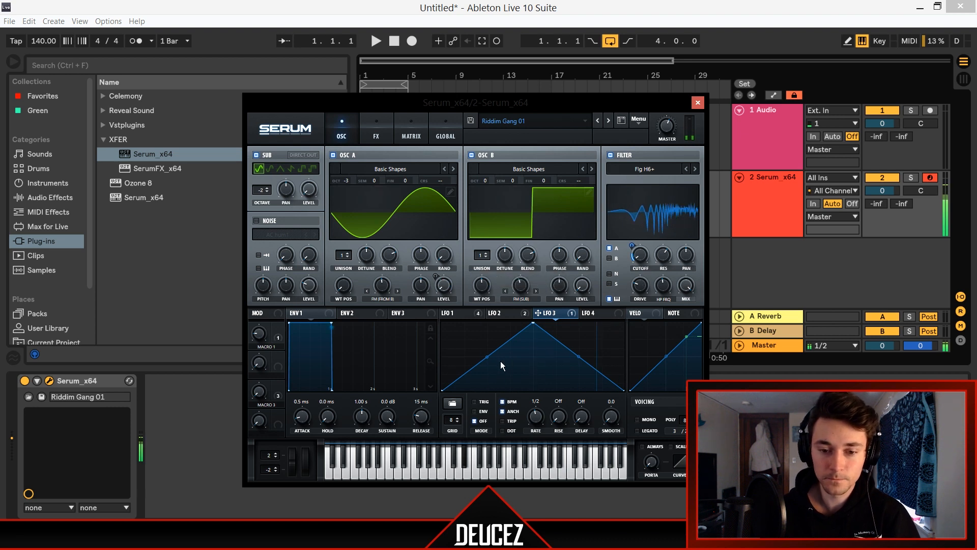
# Reshape LFO 3 into a short curved spike near the middle of its cycle and set it to trigger mode.
pyautogui.moveTo(487, 356); pyautogui.dragTo(497, 381)
pyautogui.click(483, 402)
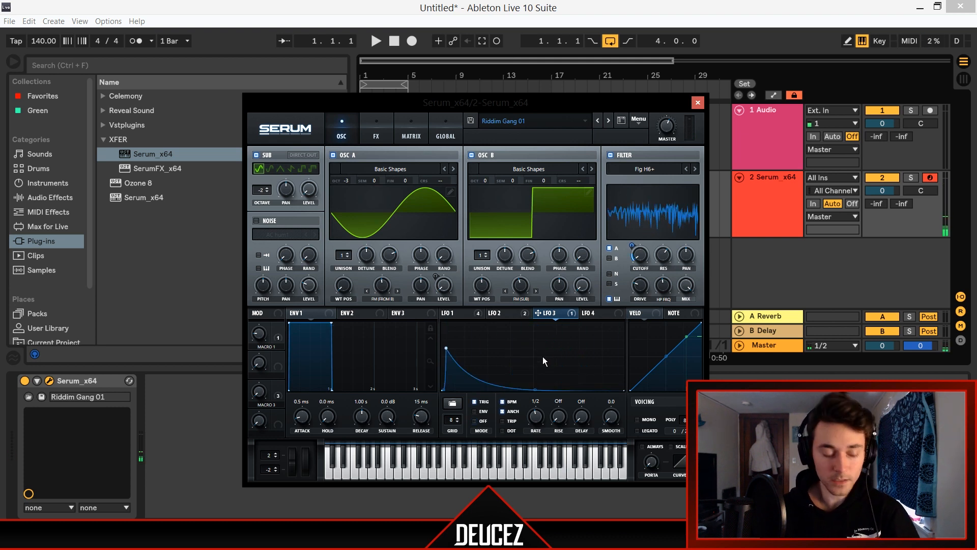
pyautogui.moveTo(446, 351); pyautogui.dragTo(538, 364)
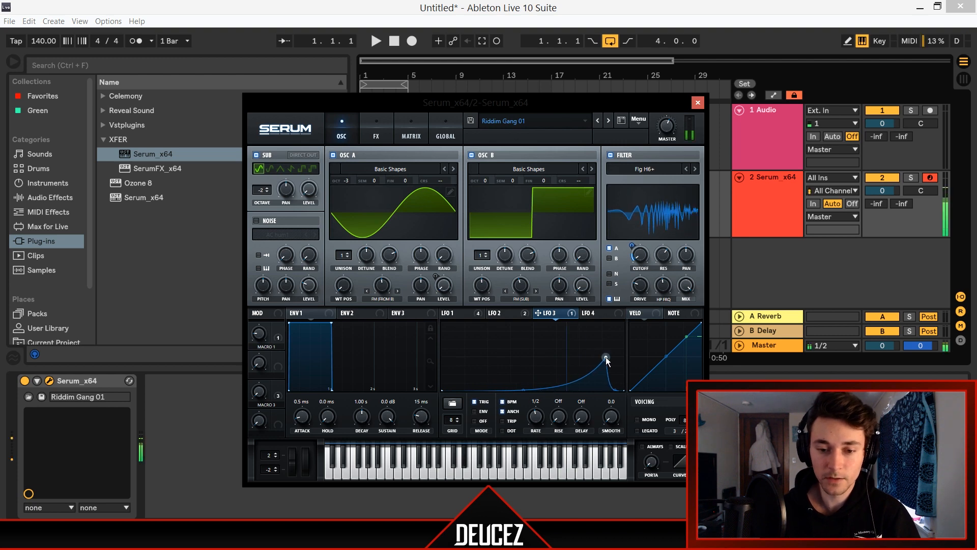
# Enable the distortion effect with the Tube type, slightly raise its drive, and enable the compressor.
pyautogui.click(376, 133)
pyautogui.click(260, 158)
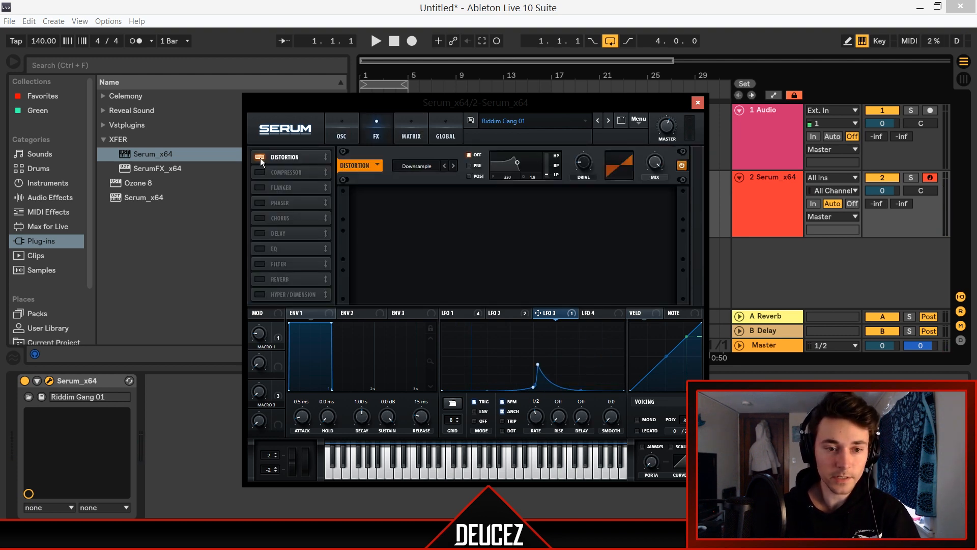
pyautogui.click(418, 166)
pyautogui.click(421, 151)
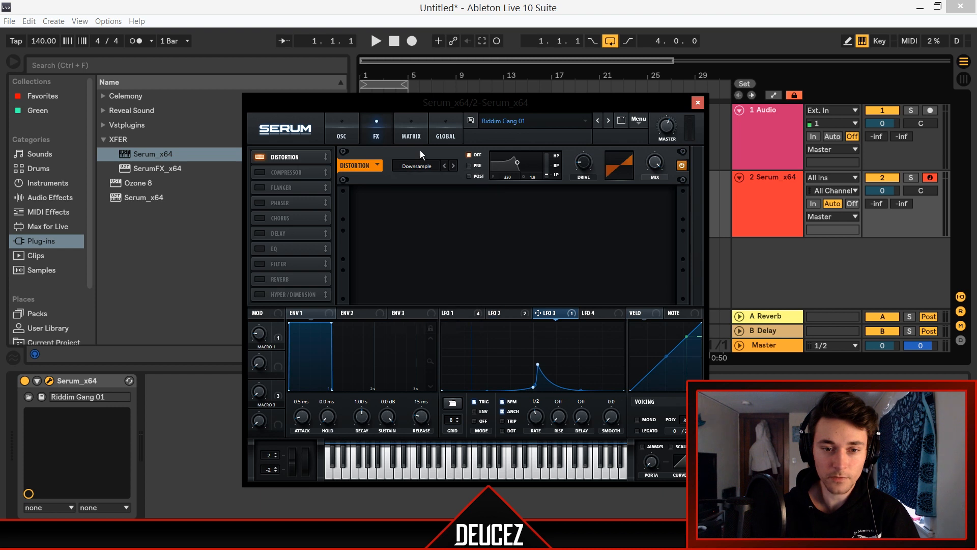
pyautogui.click(421, 167)
pyautogui.click(422, 178)
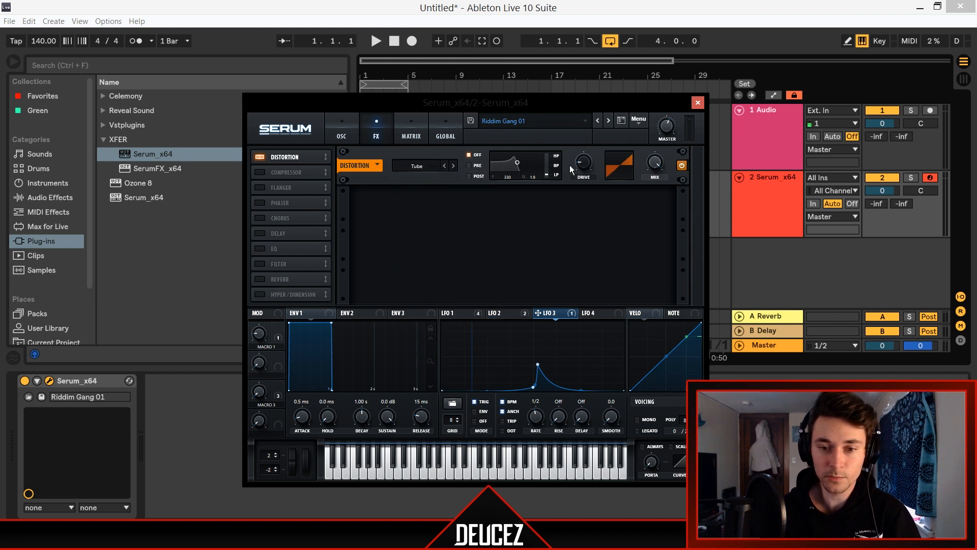
pyautogui.moveTo(571, 170); pyautogui.dragTo(572, 158)
pyautogui.click(260, 172)
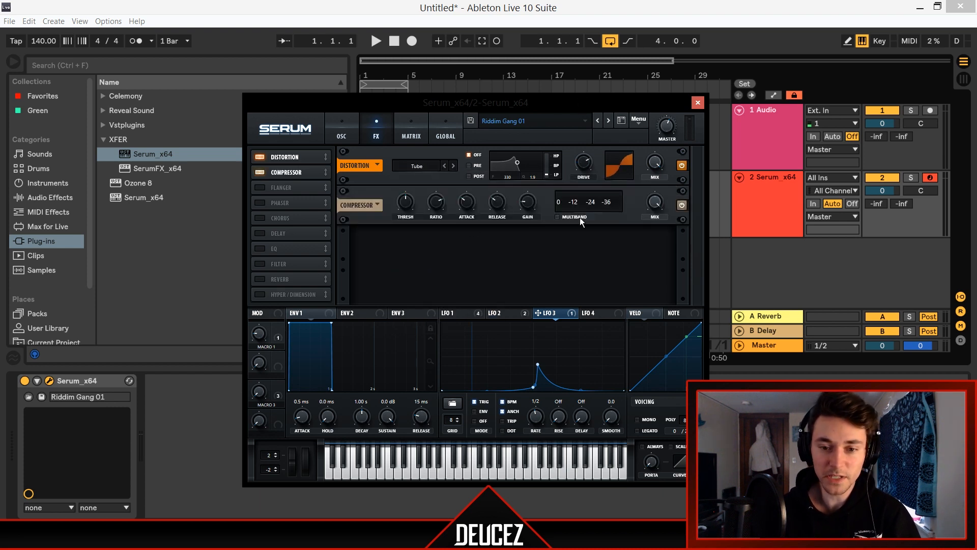
# Enable the flanger with BPM-synced rate and assign LFO 4 to its depth.
pyautogui.click(260, 188)
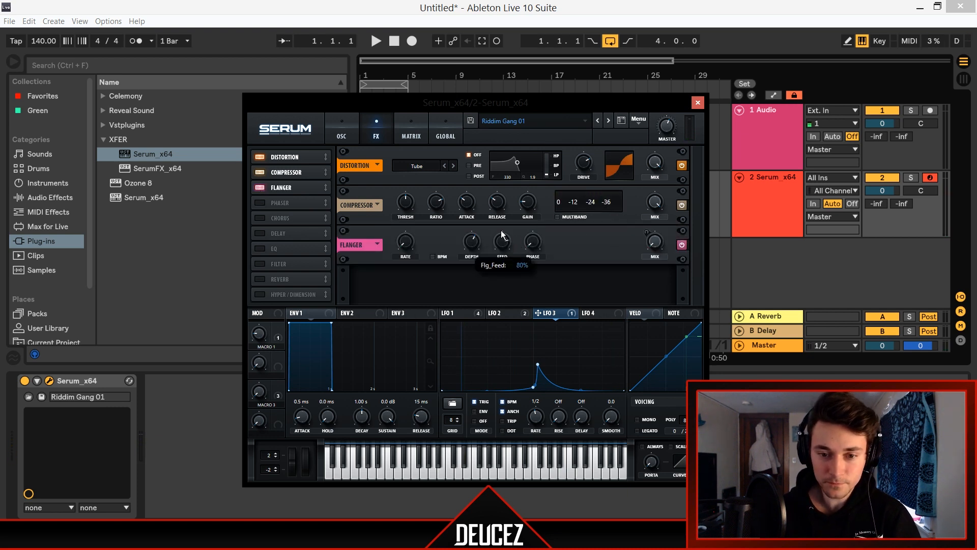
pyautogui.click(590, 313)
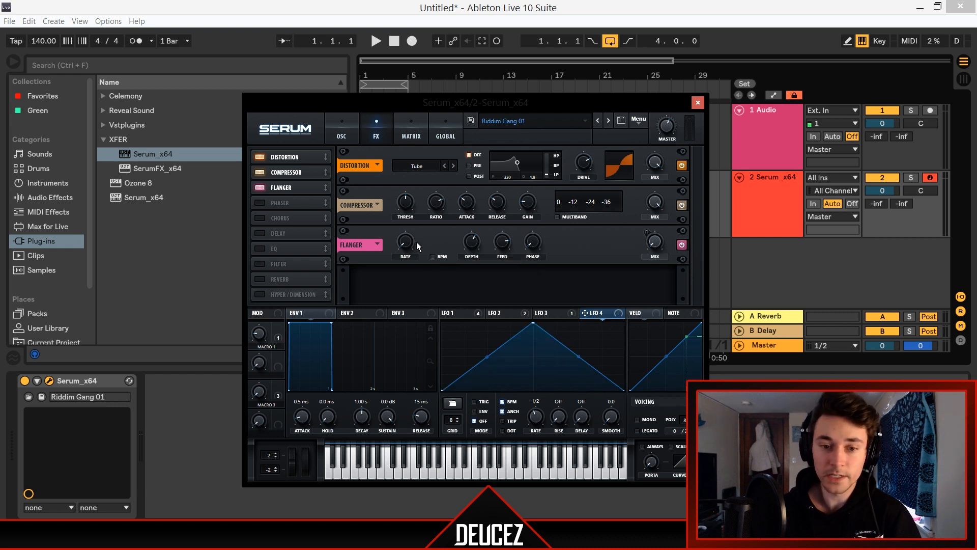
pyautogui.click(439, 258)
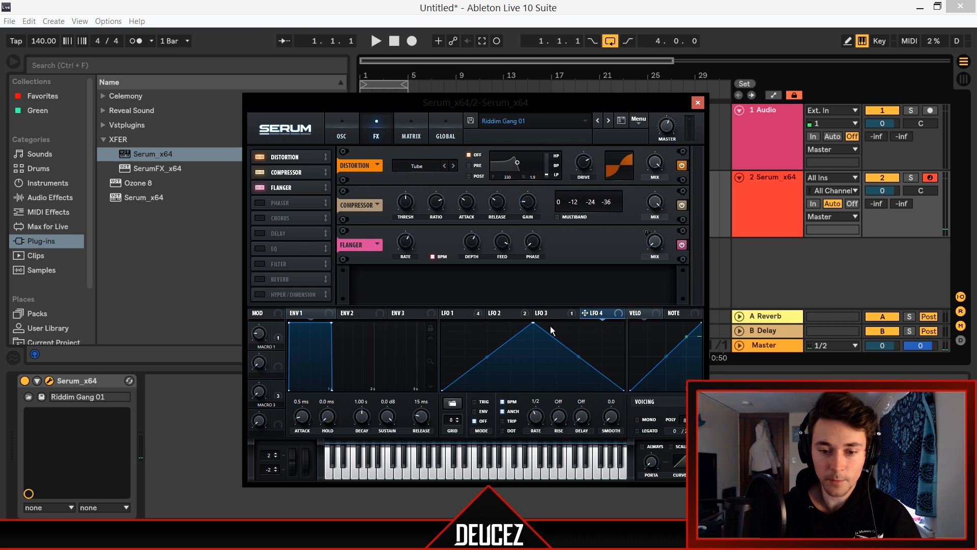
pyautogui.click(502, 313)
pyautogui.click(593, 314)
pyautogui.moveTo(491, 254); pyautogui.dragTo(471, 244)
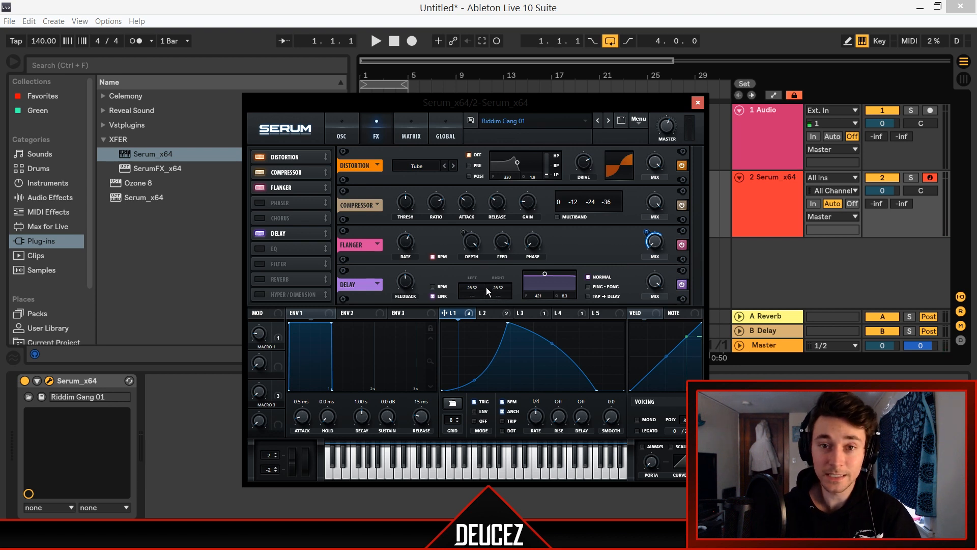
# Enable the delay, assign Macro 2 to its delay time, and sweep the macro up and back down to audition it.
pyautogui.moveTo(277, 357); pyautogui.dragTo(399, 340)
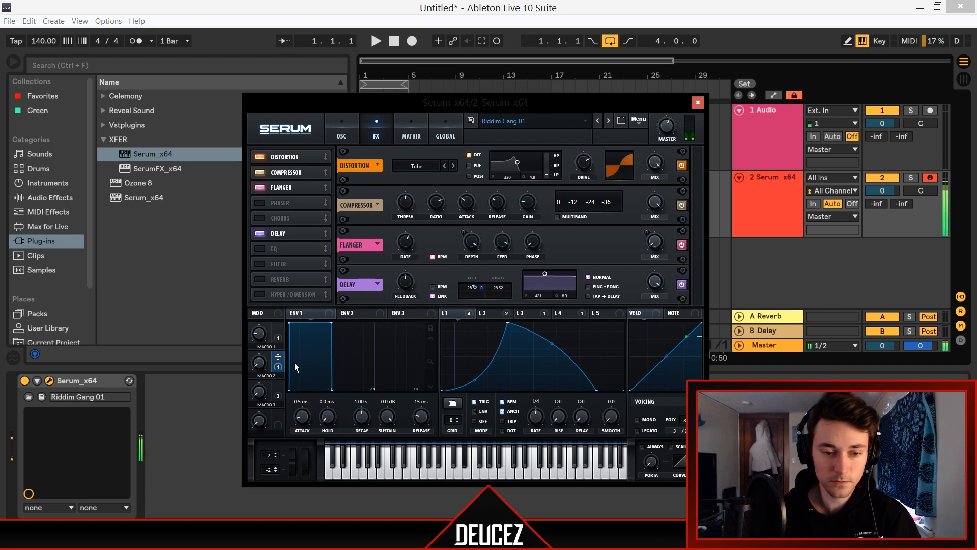
pyautogui.moveTo(260, 365); pyautogui.dragTo(264, 269)
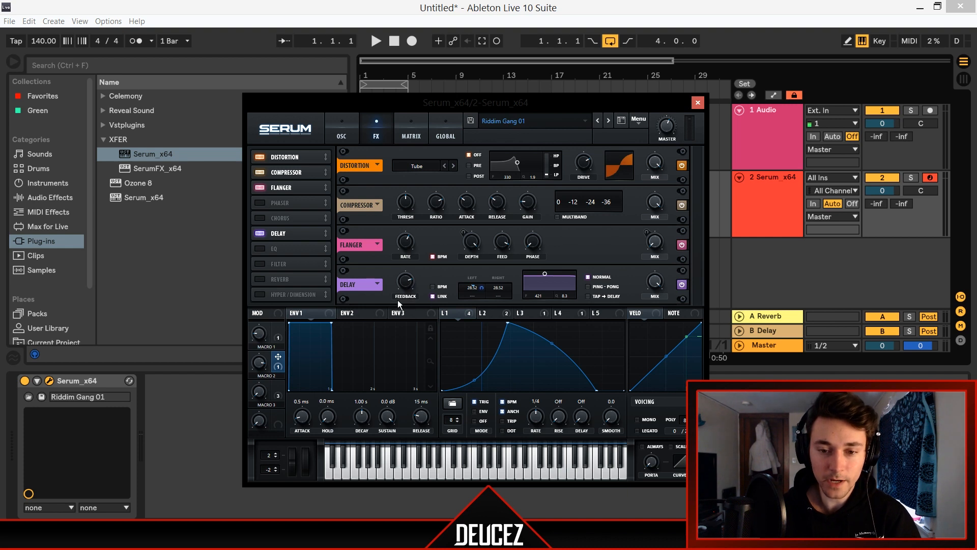
pyautogui.moveTo(508, 245)
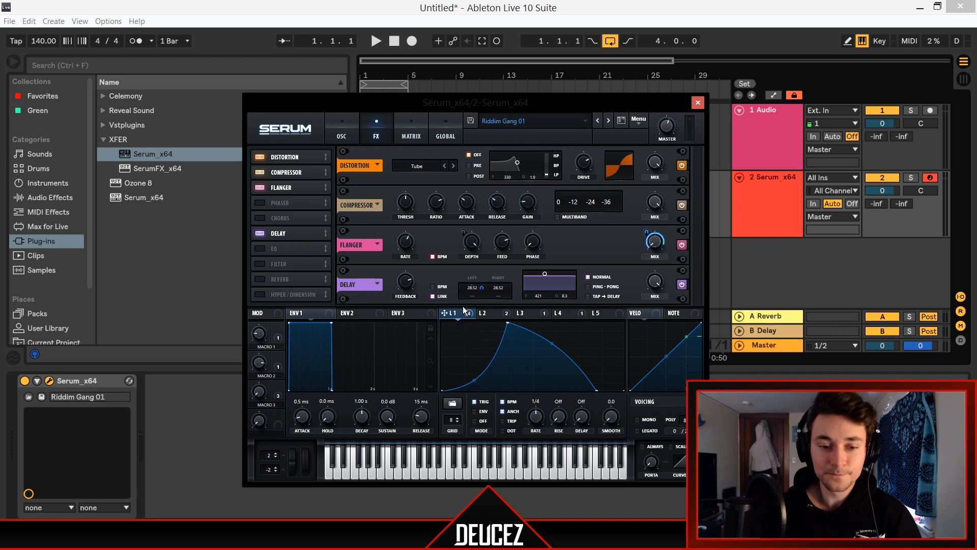
pyautogui.moveTo(262, 364); pyautogui.dragTo(289, 474)
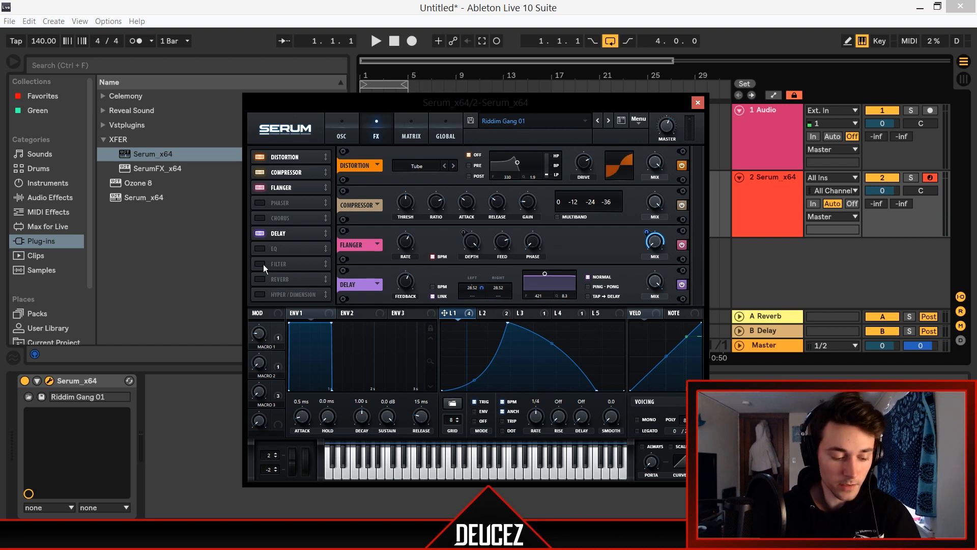
# Enable the phaser and modulate its frequency with both LFO 4 and LFO 3.
pyautogui.click(280, 203)
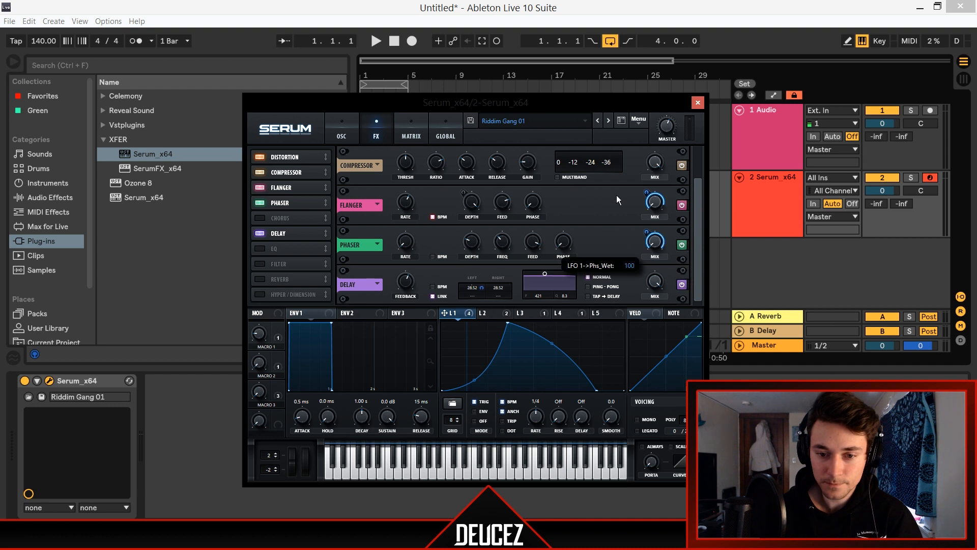
pyautogui.click(558, 313)
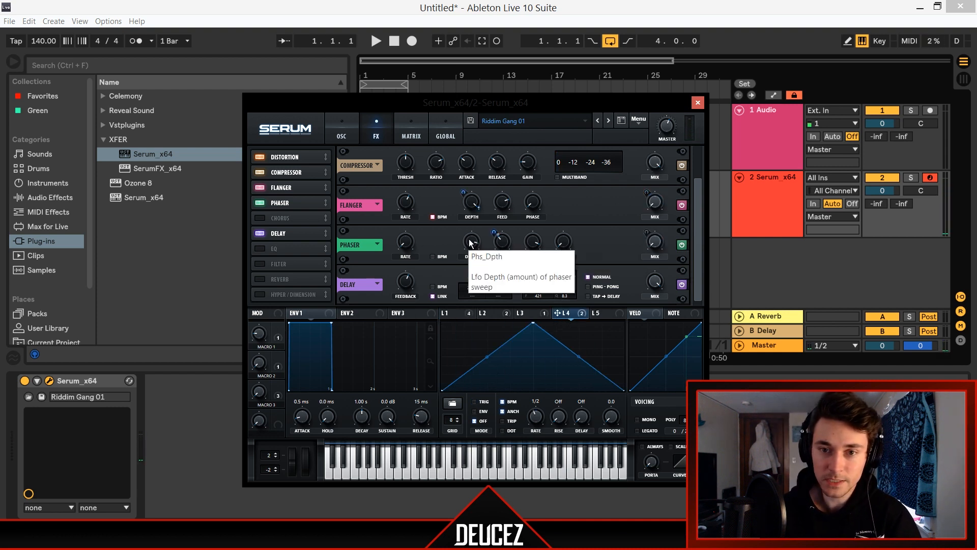
pyautogui.moveTo(471, 243); pyautogui.dragTo(501, 265)
pyautogui.click(521, 312)
pyautogui.moveTo(503, 248)
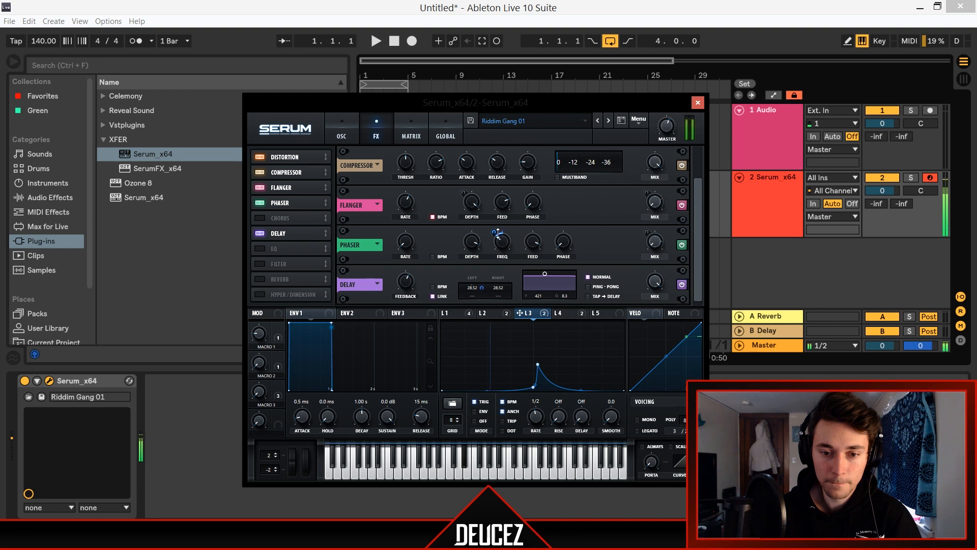
# Enable the filter effect with the Flg + type and assign LFO 4 to its cutoff.
pyautogui.click(309, 264)
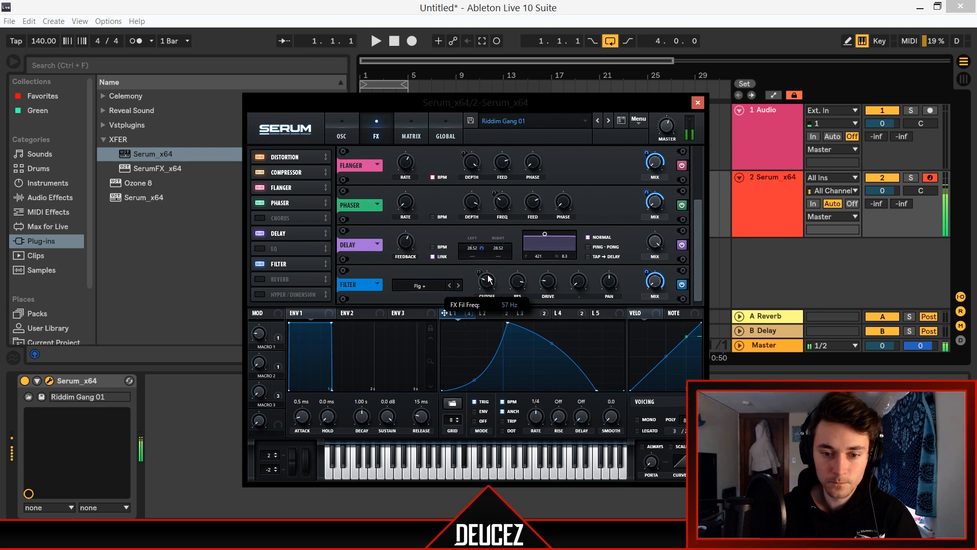
pyautogui.click(565, 313)
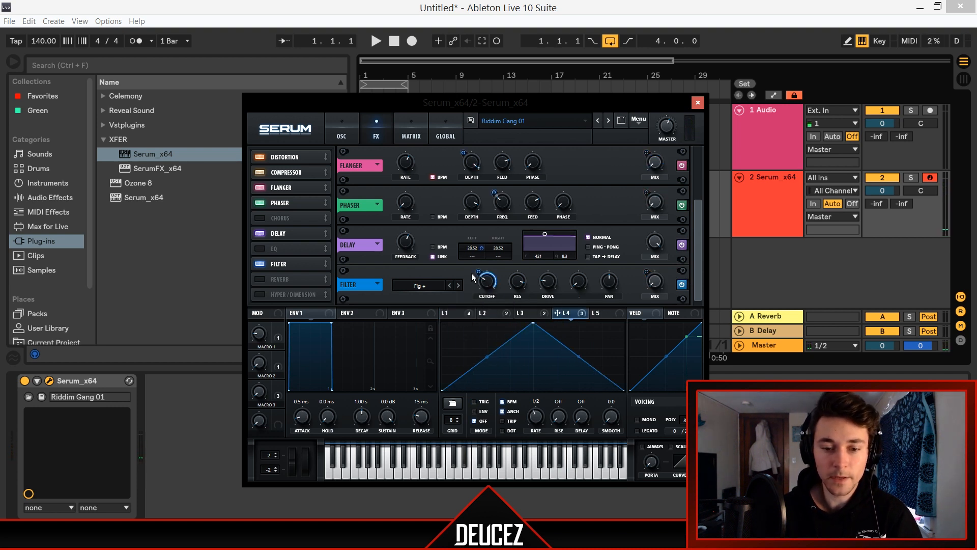
# Enable the EQ after the filter effect and assign LFO 5 to its low-band frequency.
pyautogui.moveTo(478, 281)
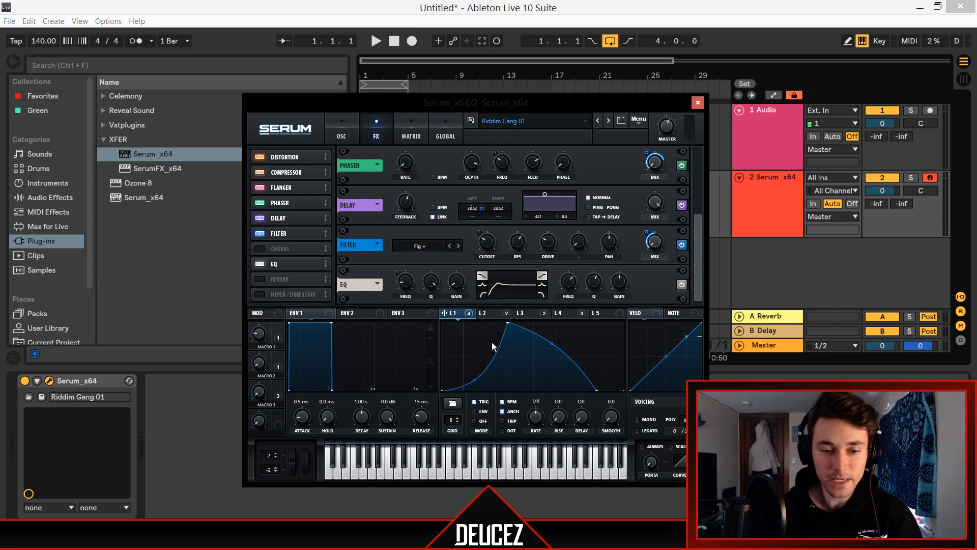
pyautogui.click(601, 312)
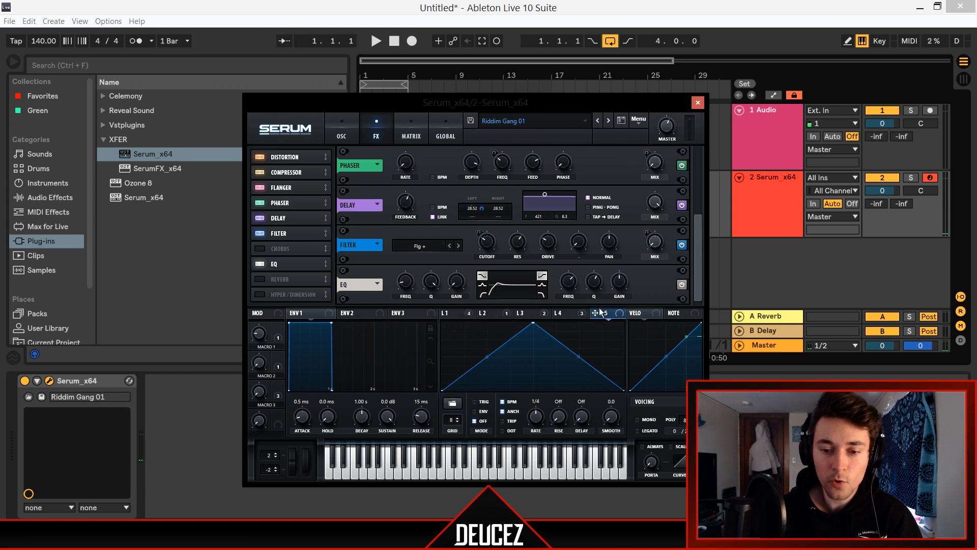
pyautogui.moveTo(408, 284); pyautogui.dragTo(408, 284)
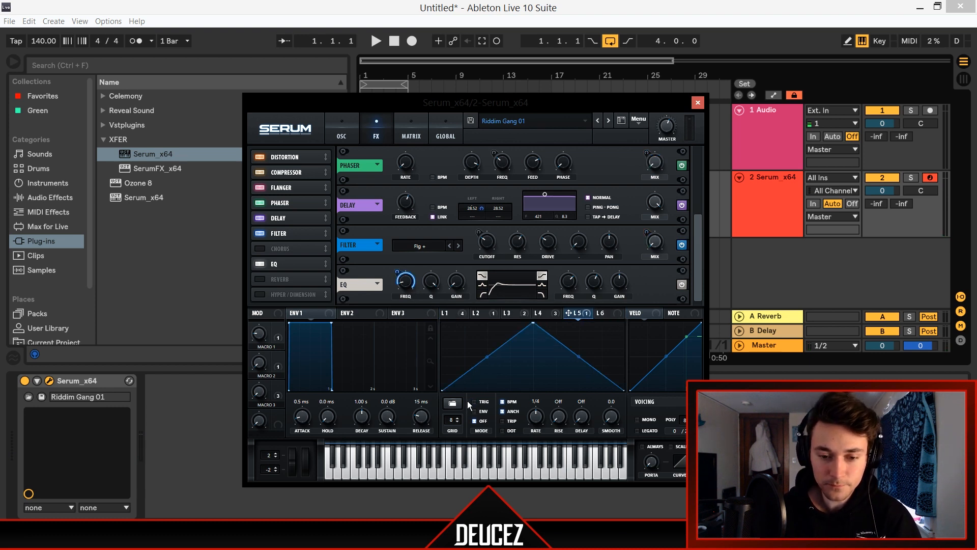
# Shape LFO 5 as a triggered, curved peak modelled on LFO 1, and adjust its modulation amount on the EQ's low-band frequency.
pyautogui.click(446, 312)
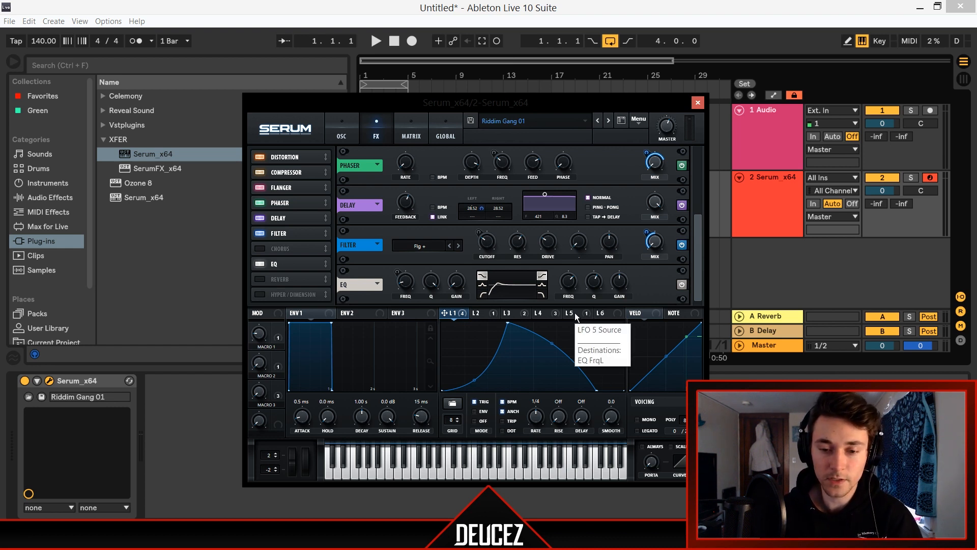
pyautogui.click(575, 312)
pyautogui.moveTo(508, 322)
pyautogui.mouseDown()
pyautogui.moveTo(491, 315)
pyautogui.moveTo(506, 316)
pyautogui.mouseUp()
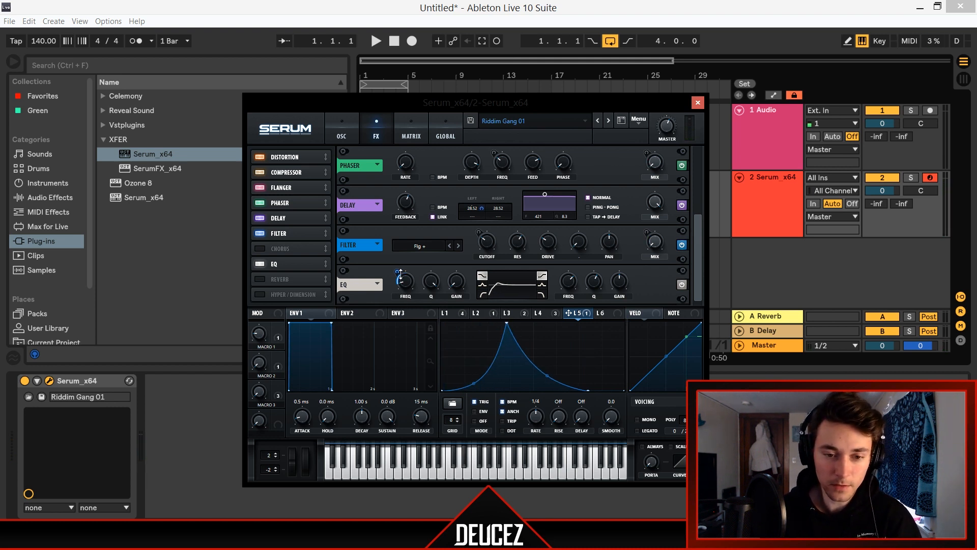
pyautogui.rightClick(399, 275)
pyautogui.moveTo(398, 273); pyautogui.dragTo(402, 283)
# Enable the Hyper/Dimension effect and place it directly after the EQ in the effects chain.
pyautogui.scroll(-1, 556, 290)
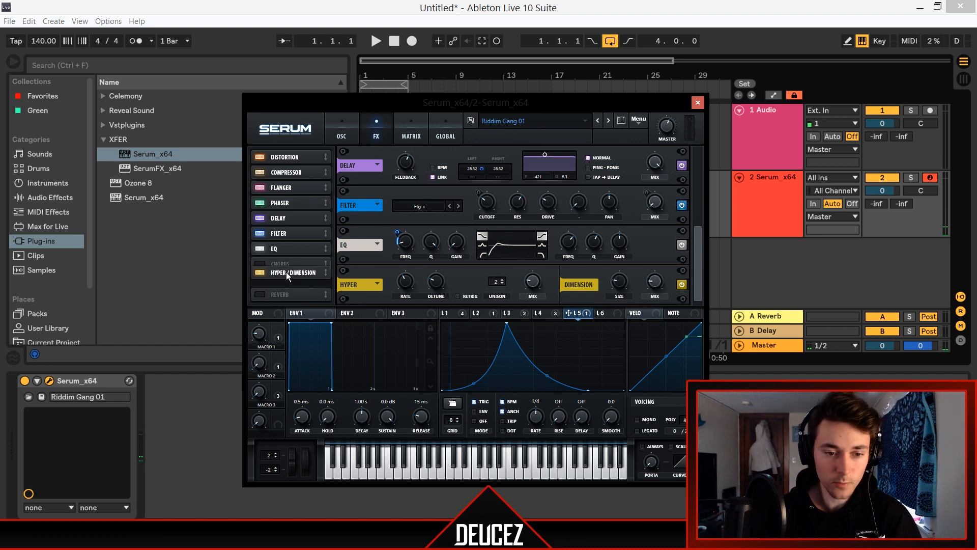
pyautogui.moveTo(286, 272); pyautogui.dragTo(285, 260)
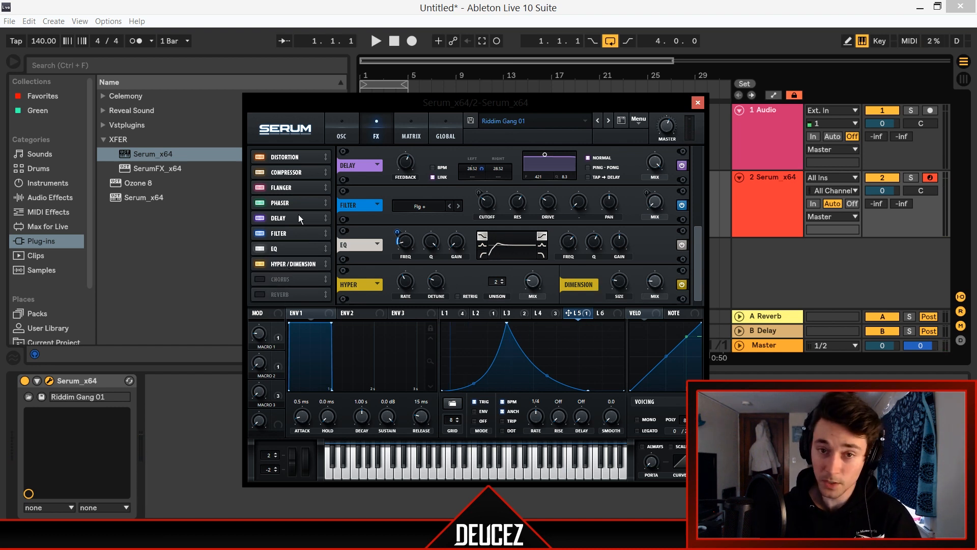
# Audition the patch with the oscillator section's Flg H6+ filter bypassed and re-enabled, and return to the effects chain.
pyautogui.click(347, 122)
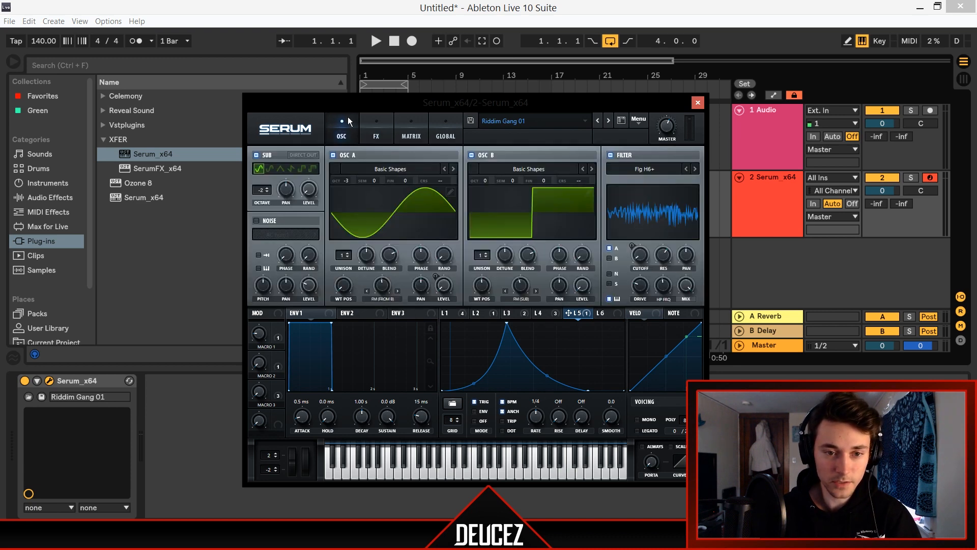
pyautogui.click(611, 155)
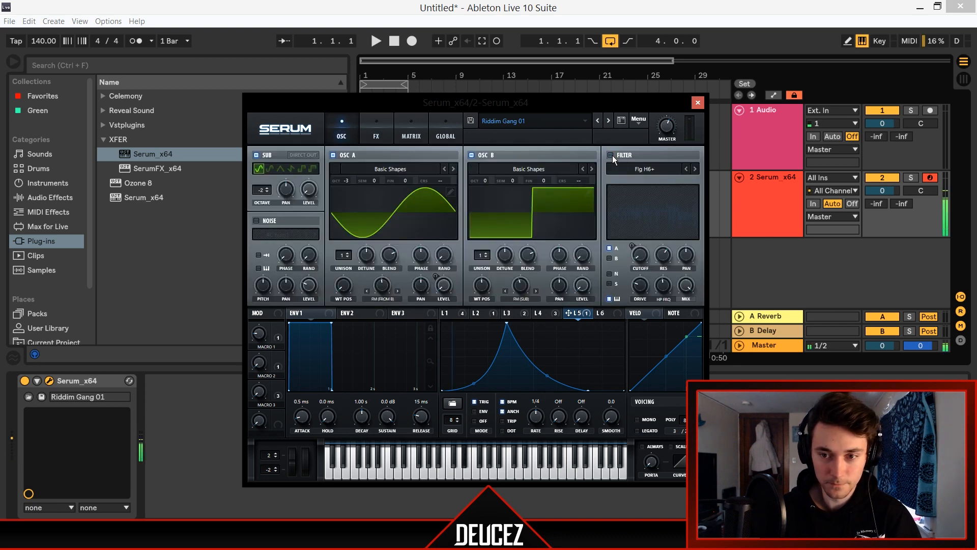
pyautogui.click(612, 155)
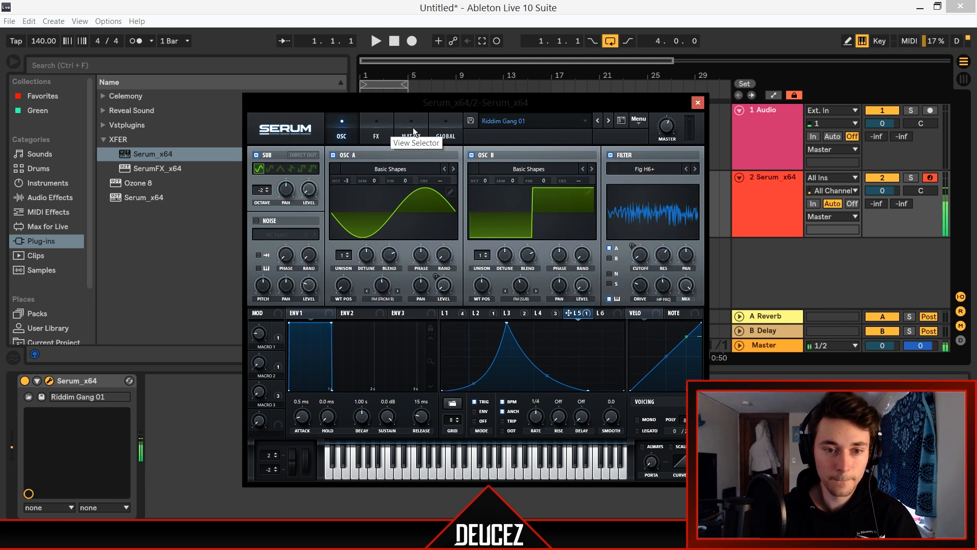
pyautogui.click(376, 129)
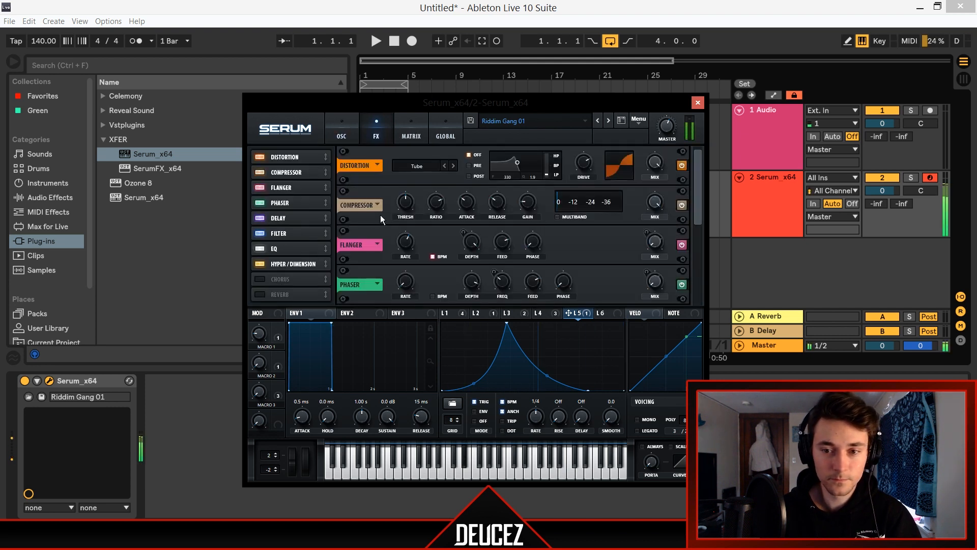